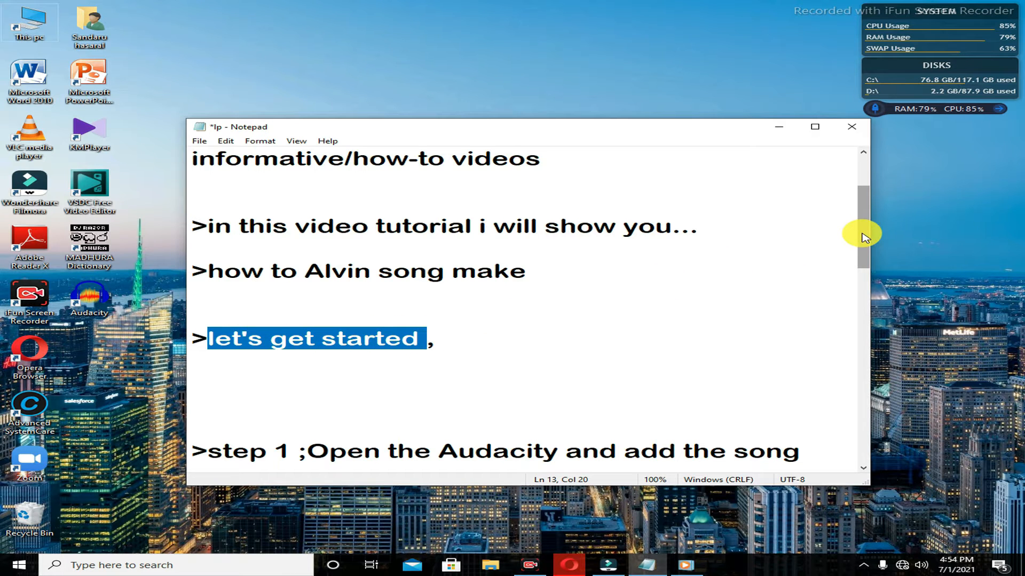
Scroll the tutorial notes, highlight "Open the Audacity" in step 1, and minimize the notes window.
{"action": "scroll", "coordinate": [856, 251], "scroll_direction": "down", "scroll_amount": 2}
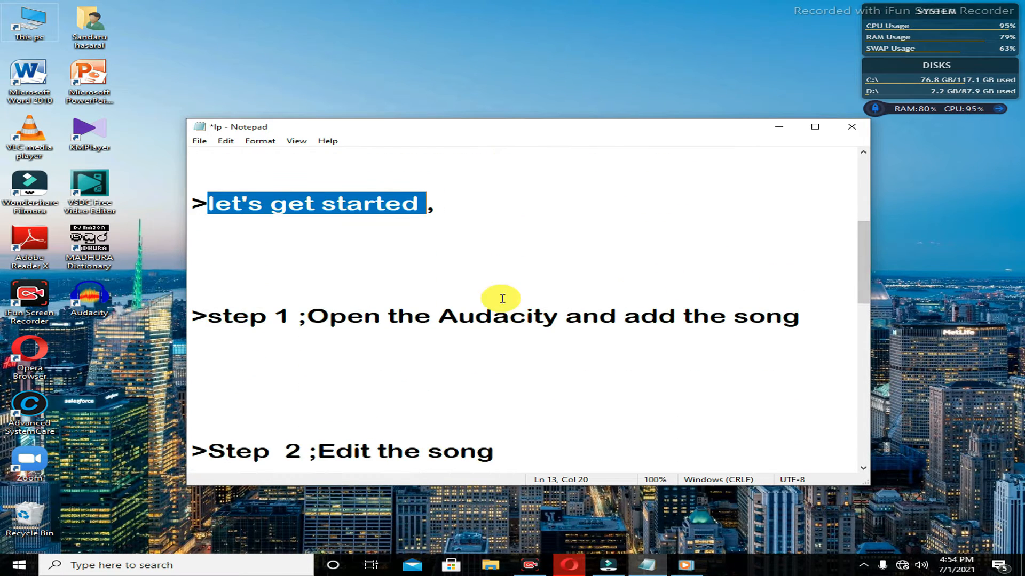
{"action": "left_click_drag", "start_coordinate": [208, 316], "coordinate": [558, 315]}
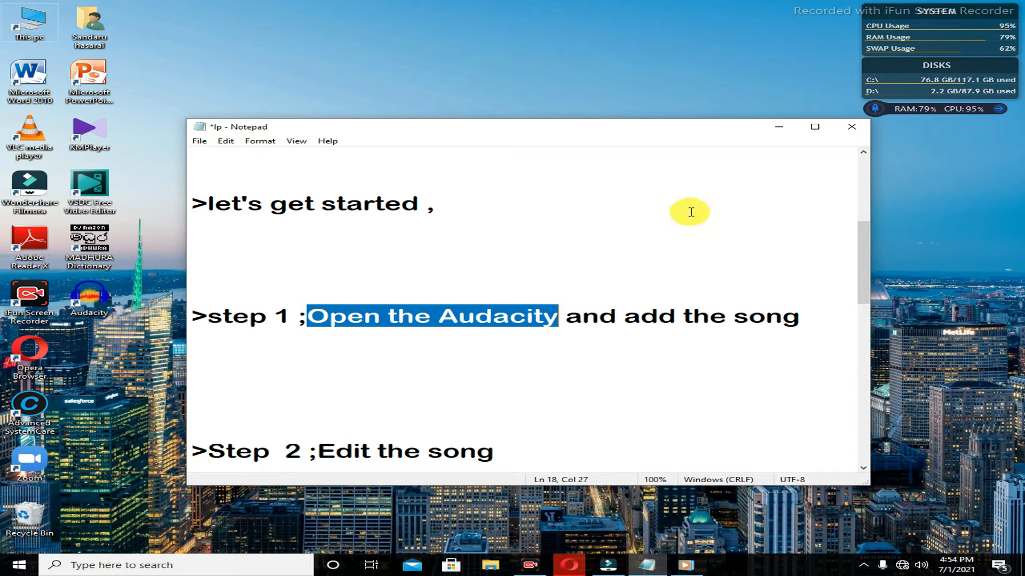
{"action": "left_click", "coordinate": [780, 127]}
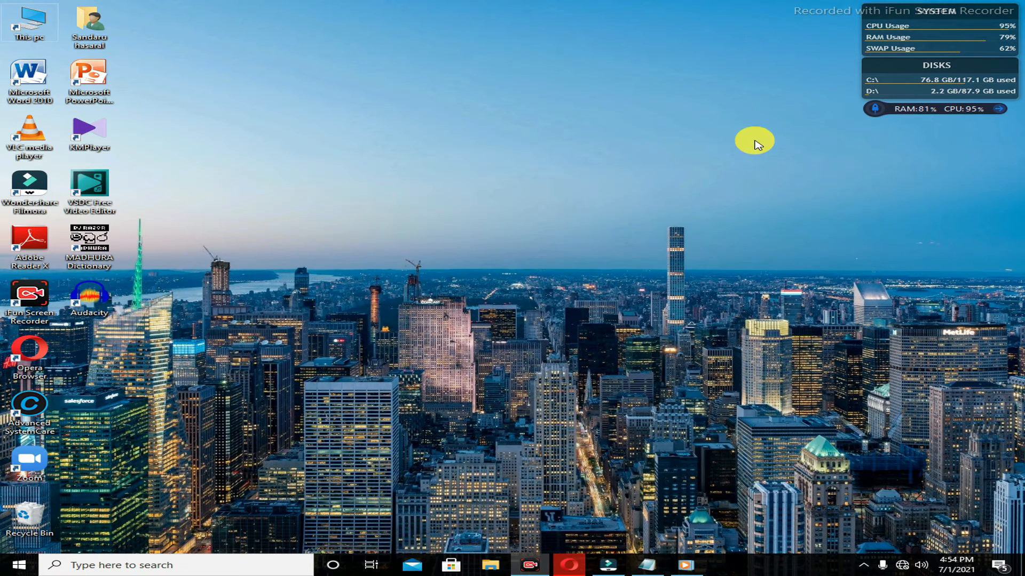
Launch Audacity from its desktop shortcut and skip the automatic crash recovery.
{"action": "double_click", "coordinate": [100, 303]}
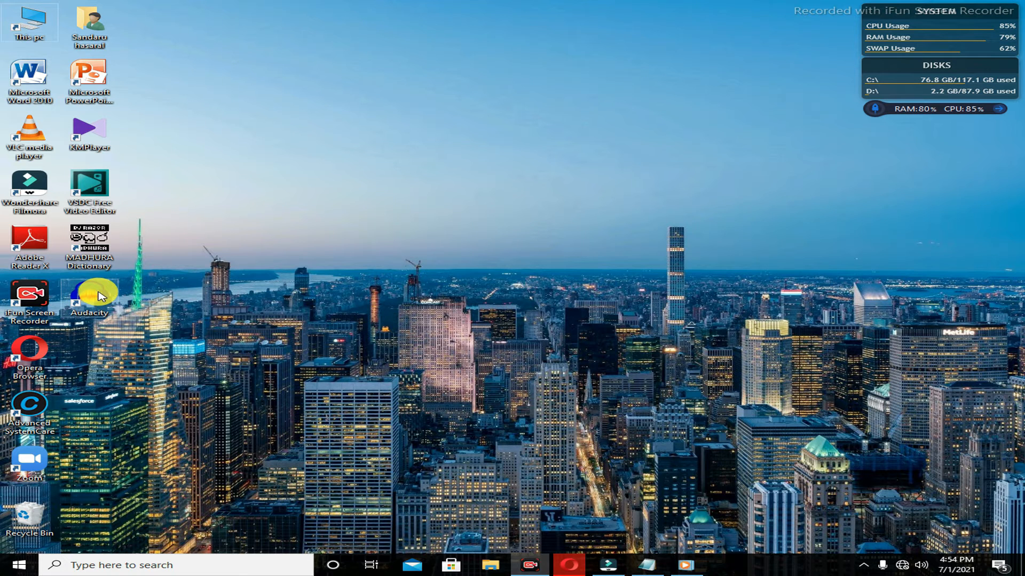
{"action": "right_click", "coordinate": [98, 292]}
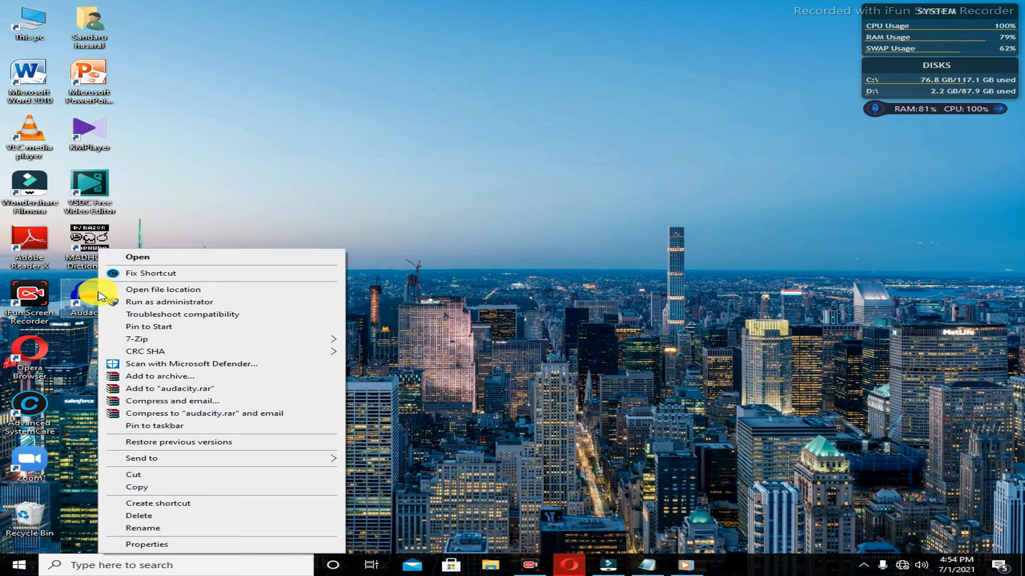
{"action": "left_click", "coordinate": [164, 258]}
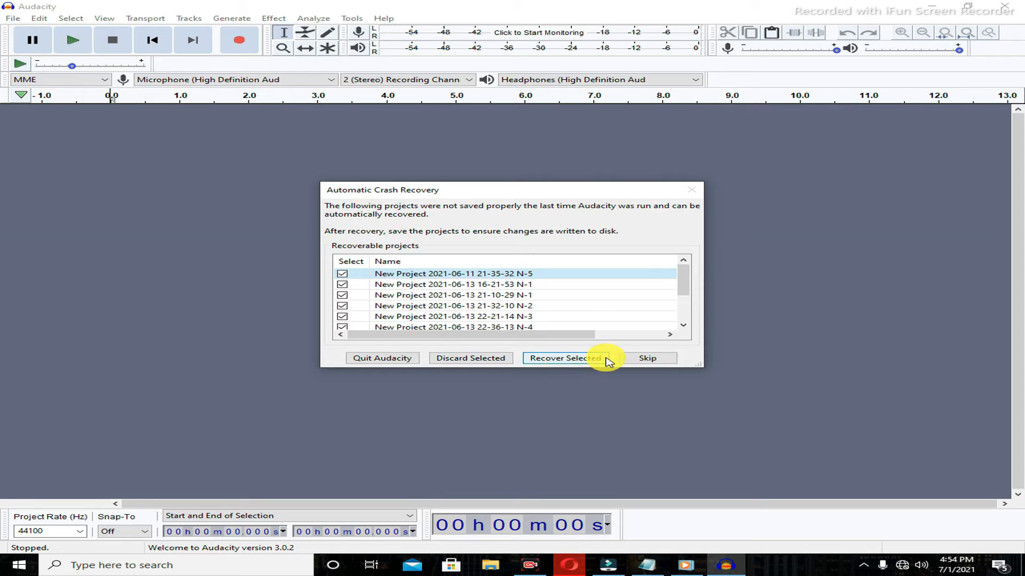
{"action": "left_click", "coordinate": [646, 360]}
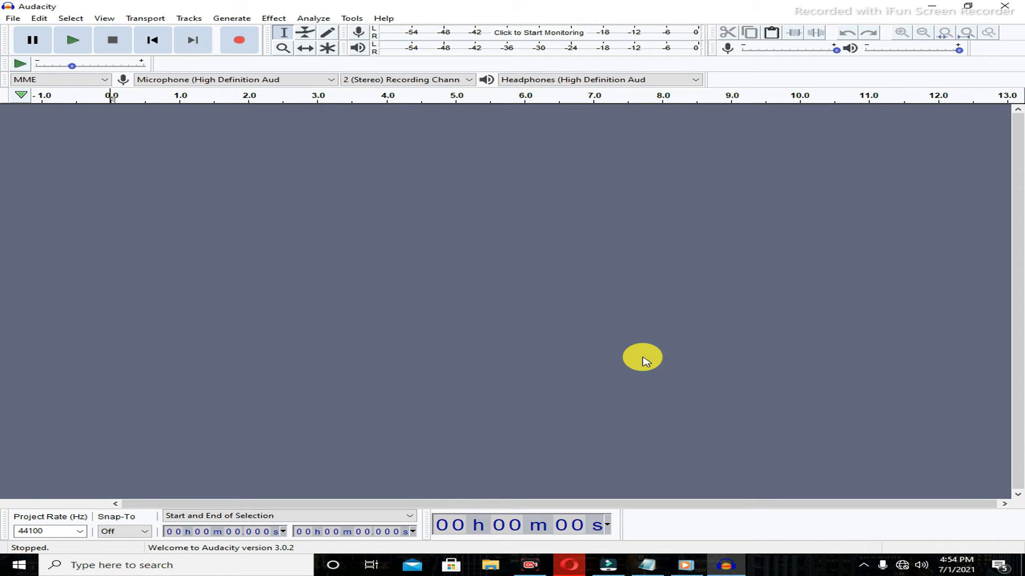
Bring back the notes, highlight "add the song" in step 1, and minimize them again.
{"action": "mouse_move", "coordinate": [647, 558]}
{"action": "left_click", "coordinate": [639, 525]}
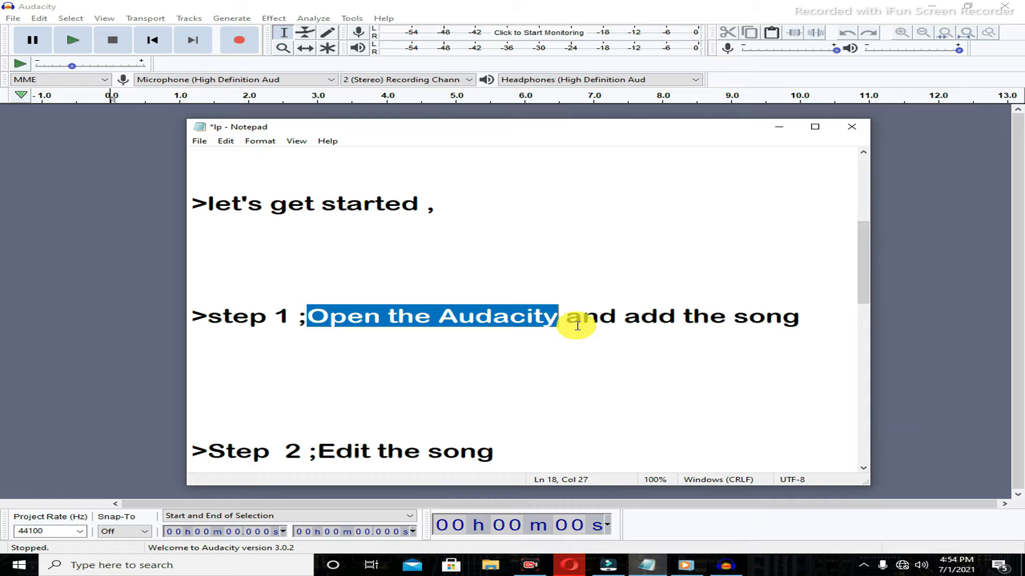
{"action": "left_click_drag", "start_coordinate": [565, 322], "coordinate": [799, 320]}
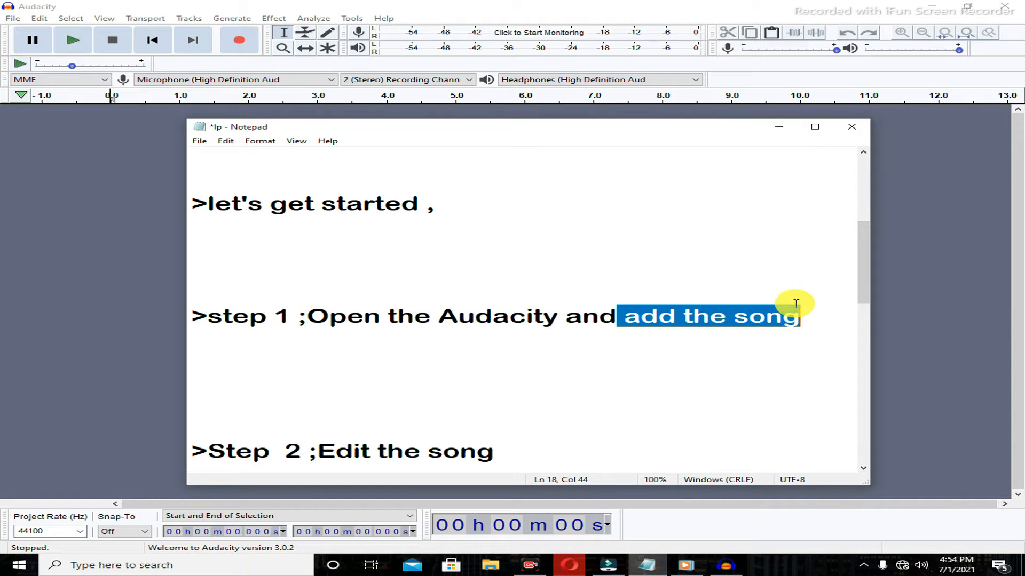
{"action": "left_click", "coordinate": [778, 128]}
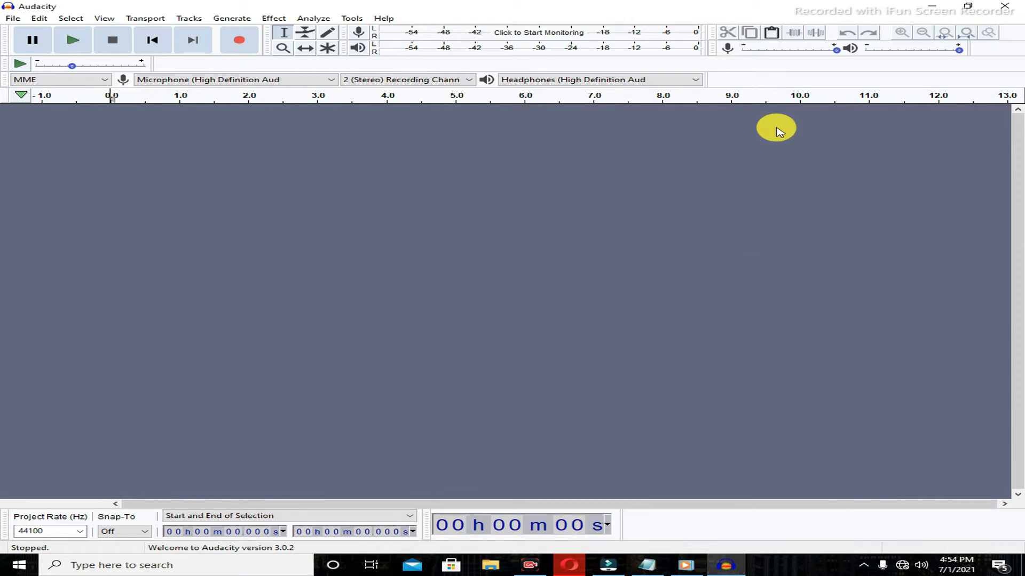
Open the song Mere-Rashke-Qamar-(Remix) from the hindi song mp3 folder with file type set to All files.
{"action": "left_click", "coordinate": [11, 18]}
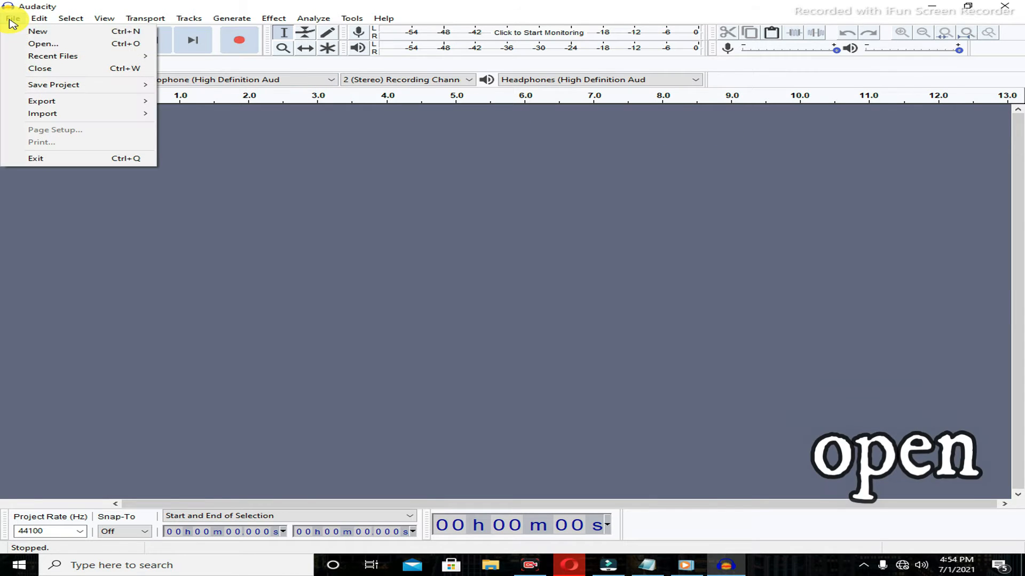
{"action": "left_click", "coordinate": [30, 41]}
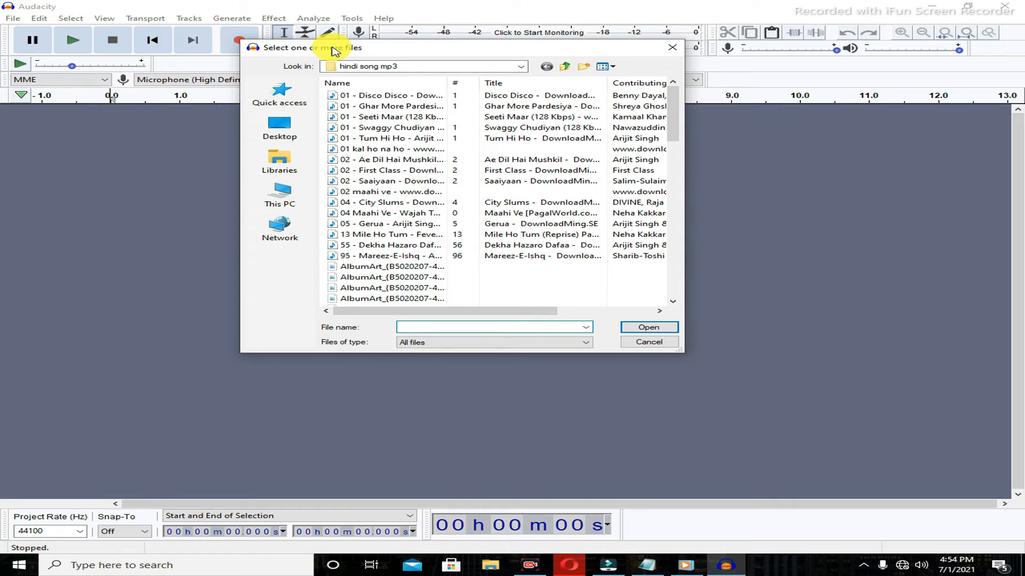
{"action": "left_click_drag", "start_coordinate": [333, 51], "coordinate": [344, 45]}
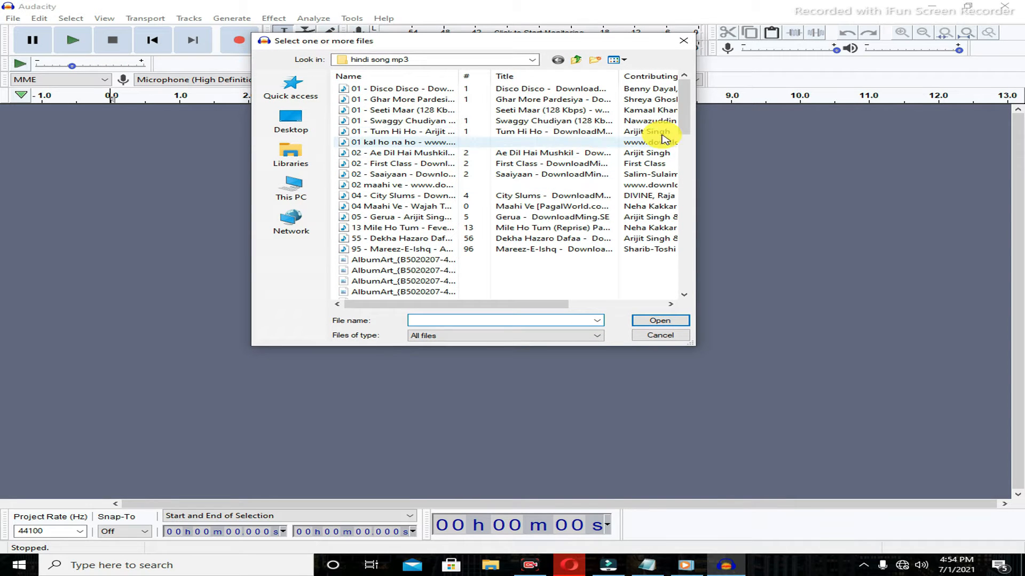
{"action": "left_click_drag", "start_coordinate": [682, 126], "coordinate": [677, 267]}
{"action": "left_click", "coordinate": [443, 207]}
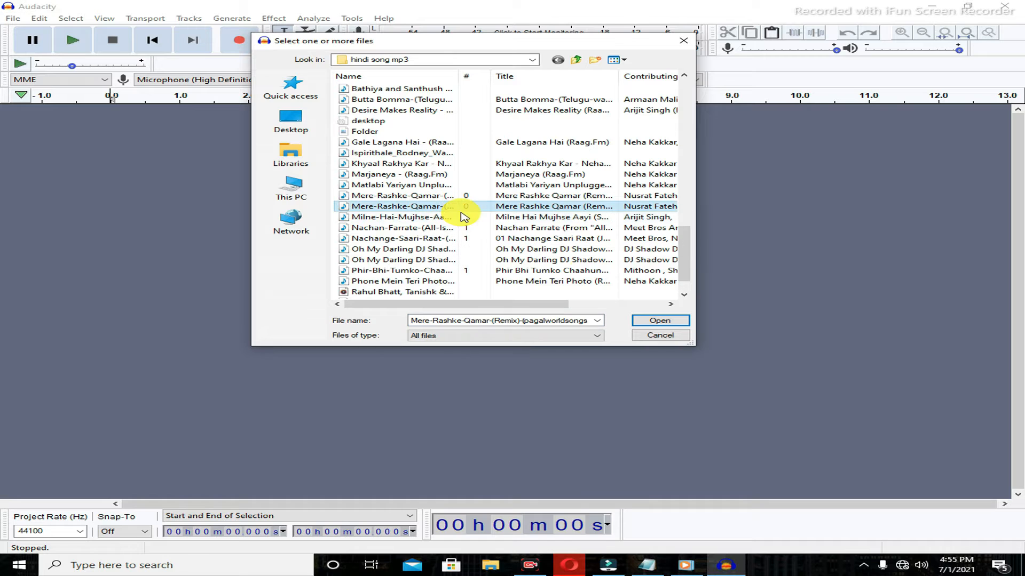
{"action": "left_click", "coordinate": [592, 335]}
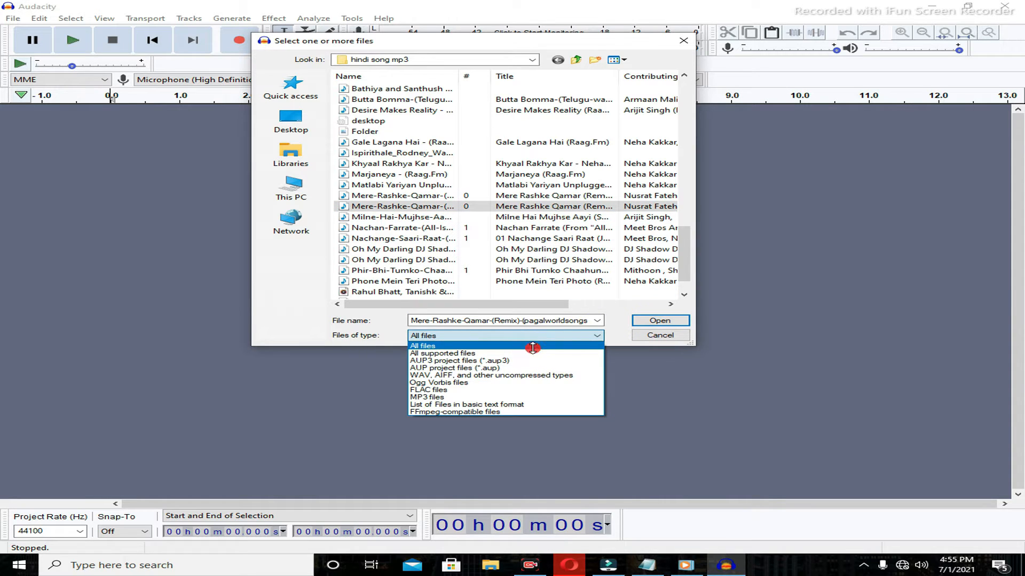
{"action": "left_click", "coordinate": [532, 347]}
{"action": "left_click", "coordinate": [653, 324]}
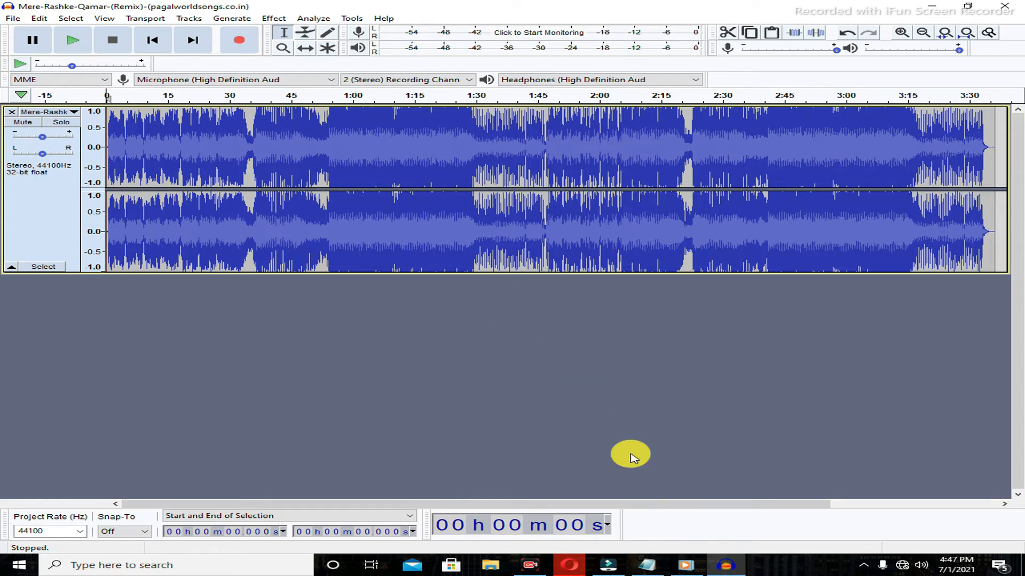
Bring back the notes, scroll to step 2, highlight ";Edit the song", and minimize them.
{"action": "mouse_move", "coordinate": [647, 565]}
{"action": "left_click", "coordinate": [651, 522]}
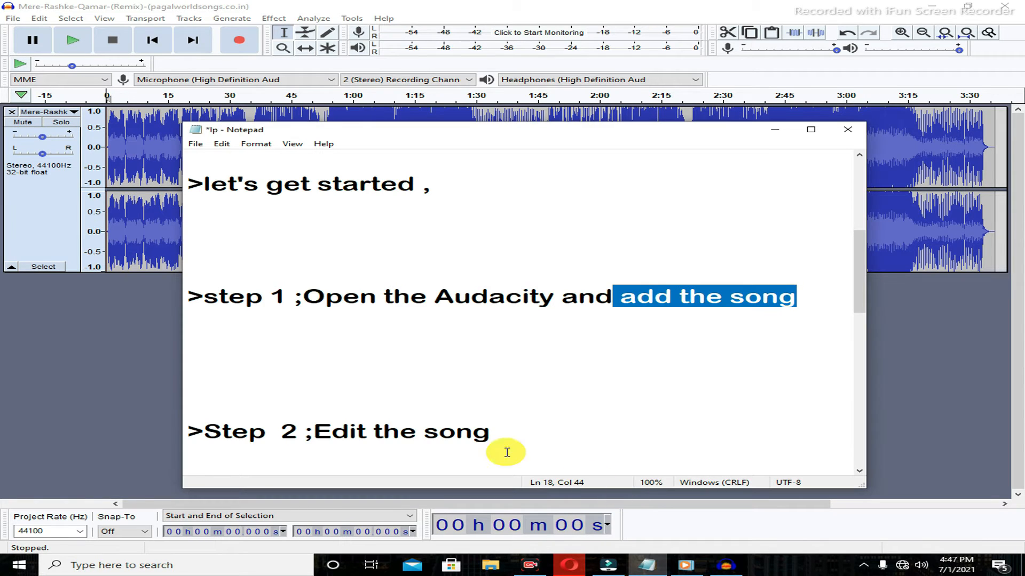
{"action": "left_click_drag", "start_coordinate": [858, 299], "coordinate": [853, 335]}
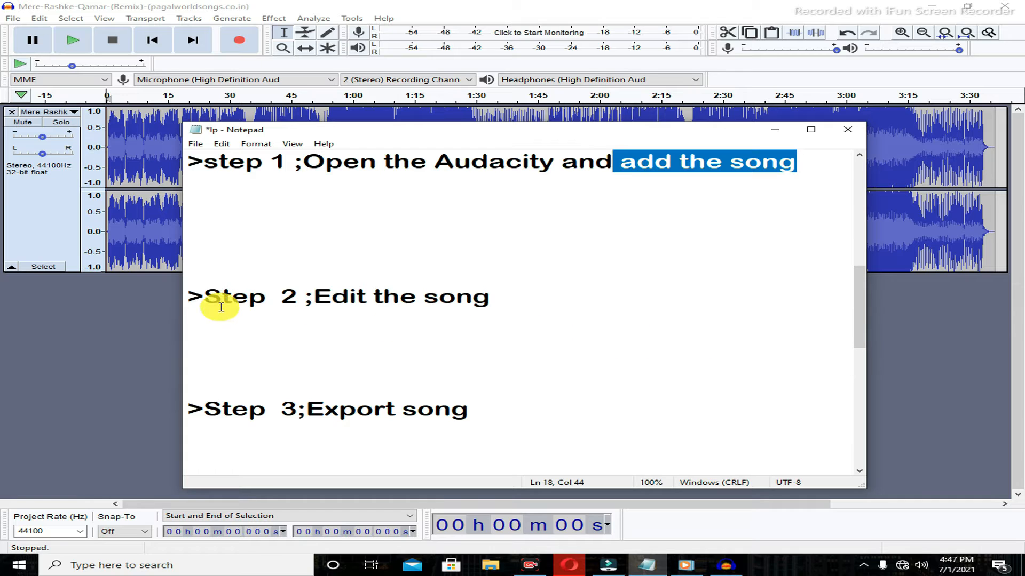
{"action": "left_click_drag", "start_coordinate": [204, 297], "coordinate": [525, 294]}
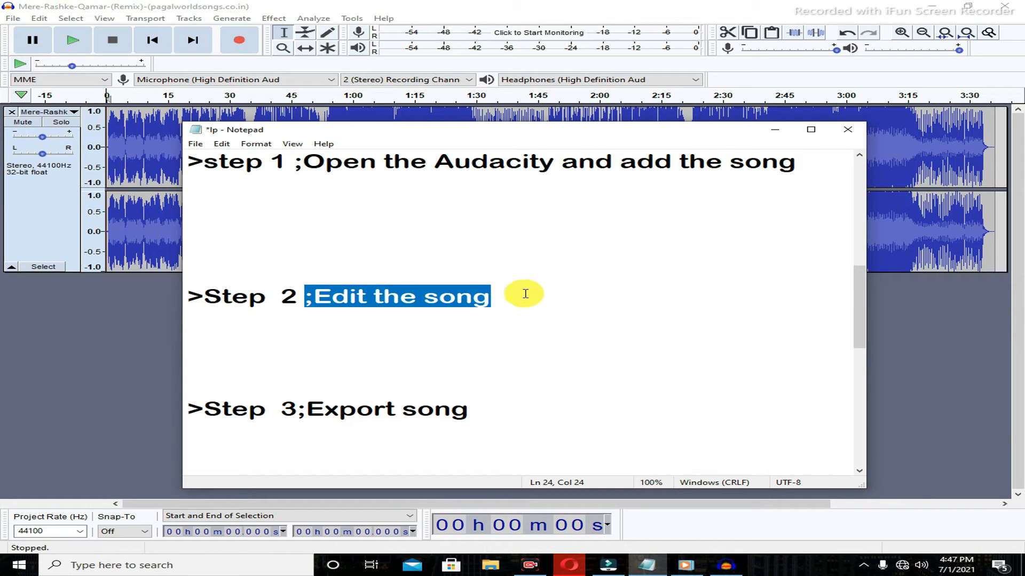
{"action": "left_click", "coordinate": [777, 132]}
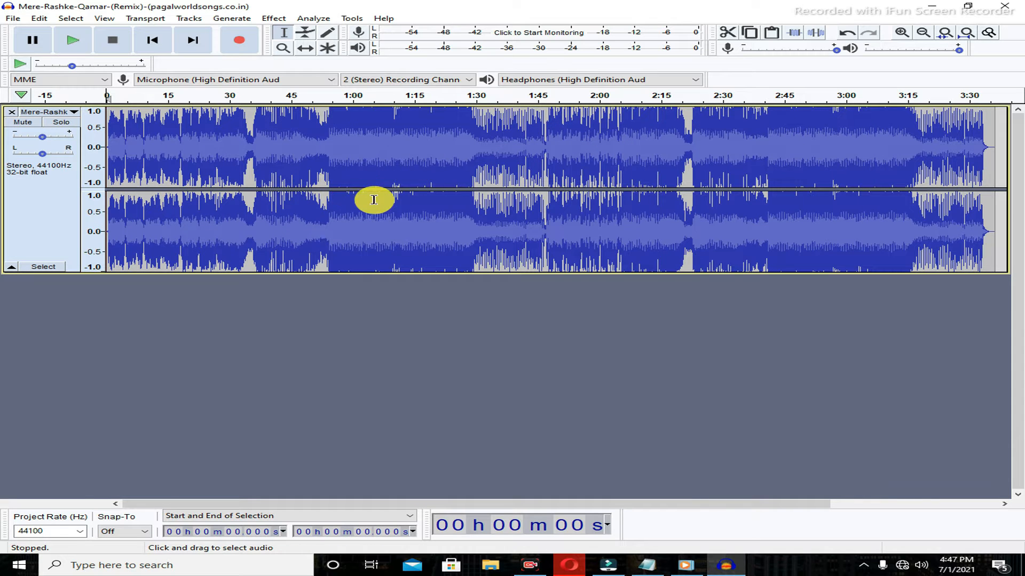
Play the opening of the song and pause playback.
{"action": "left_click", "coordinate": [75, 52]}
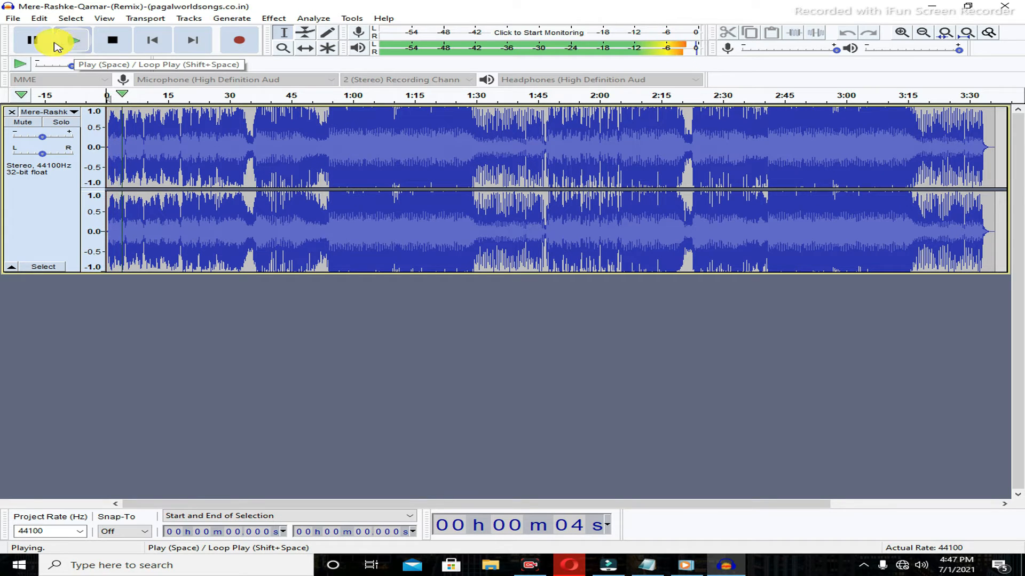
{"action": "left_click", "coordinate": [35, 42]}
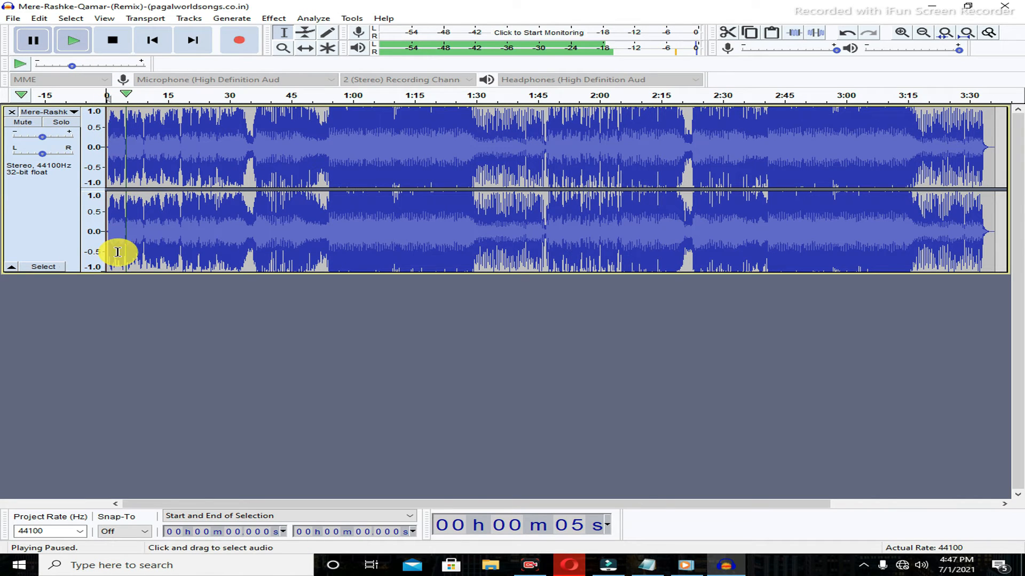
Select the whole track and apply Change Pitch from F to F#/G♭ with a Percent Change of 106.000.
{"action": "left_click", "coordinate": [48, 268]}
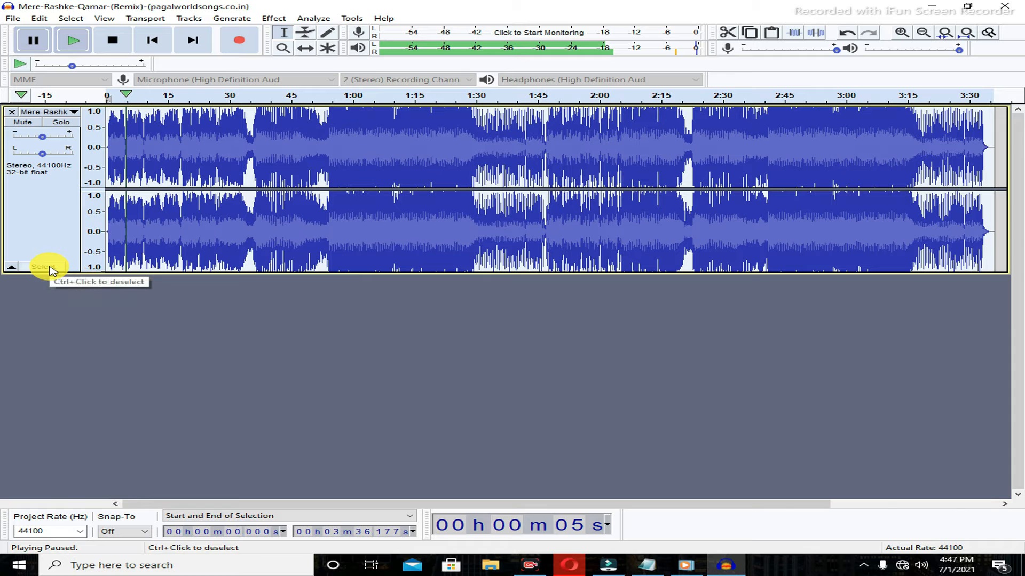
{"action": "left_click", "coordinate": [276, 19]}
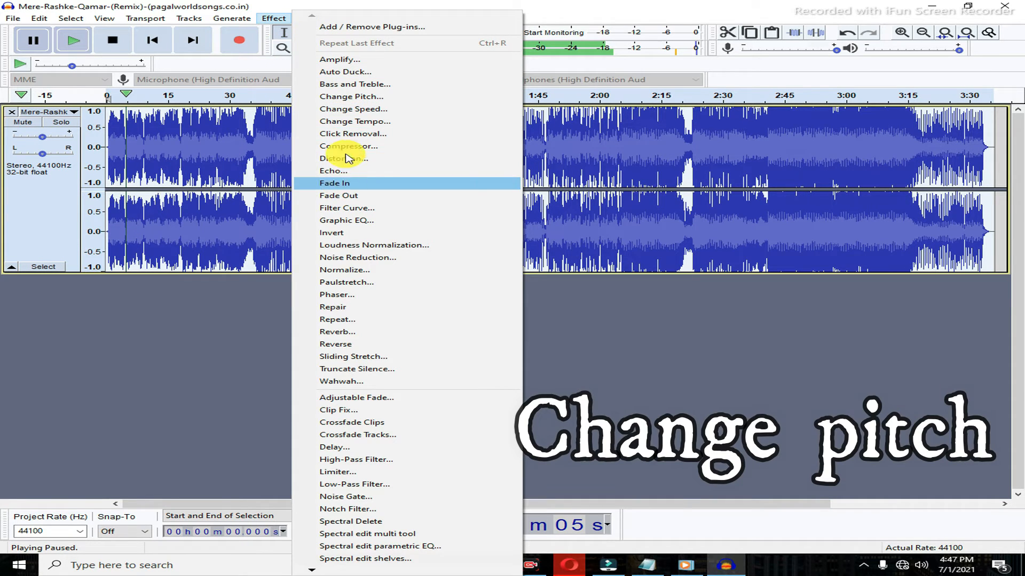
{"action": "left_click", "coordinate": [351, 97]}
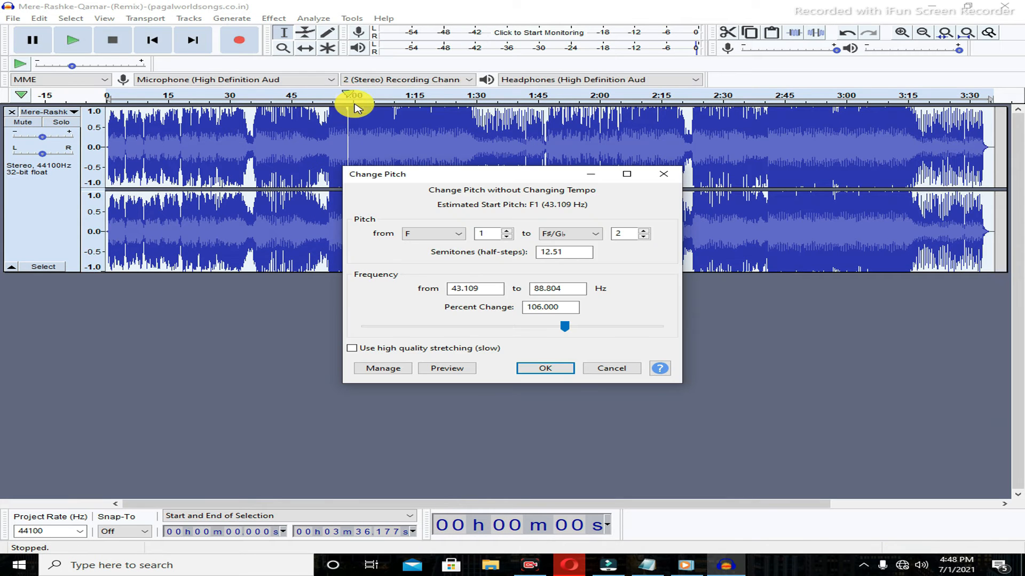
{"action": "left_click_drag", "start_coordinate": [439, 171], "coordinate": [415, 142]}
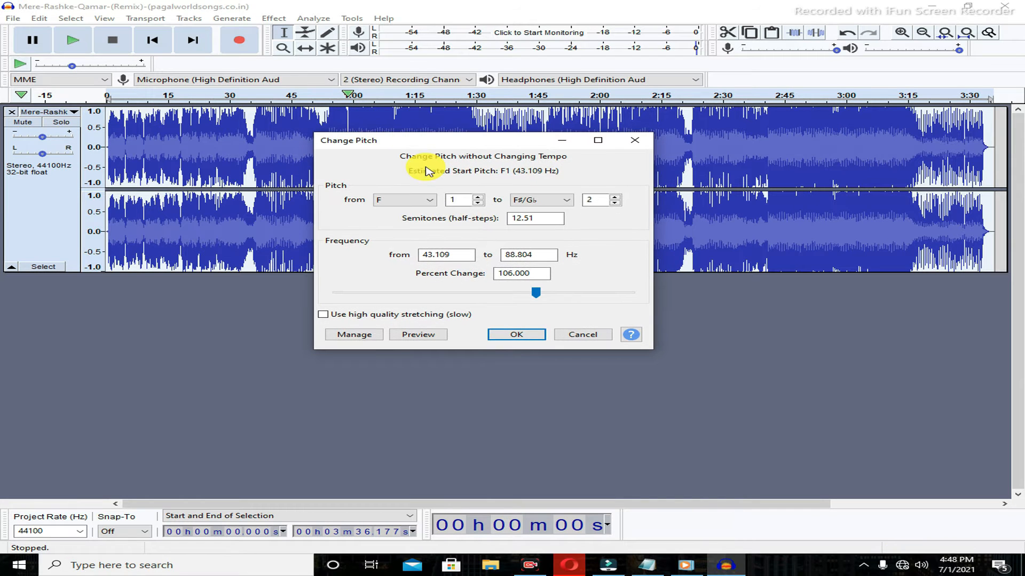
{"action": "left_click", "coordinate": [433, 204]}
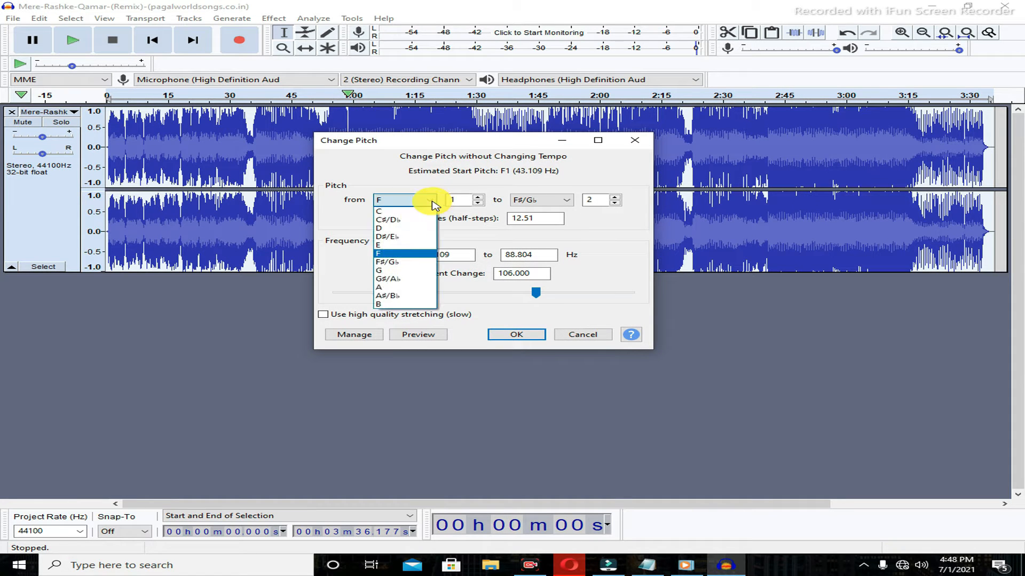
{"action": "left_click", "coordinate": [395, 258]}
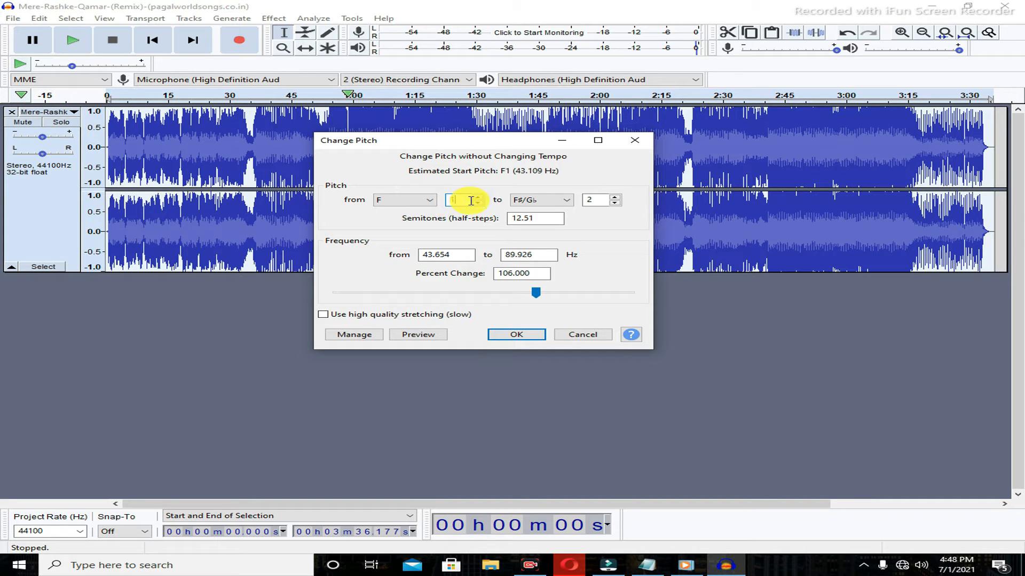
{"action": "left_click", "coordinate": [546, 203]}
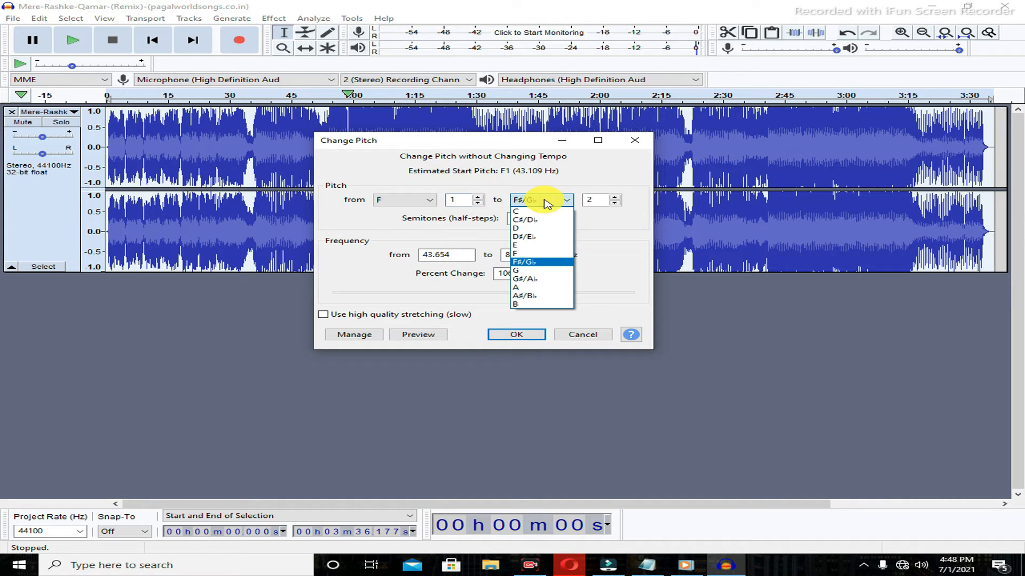
{"action": "left_click", "coordinate": [543, 262]}
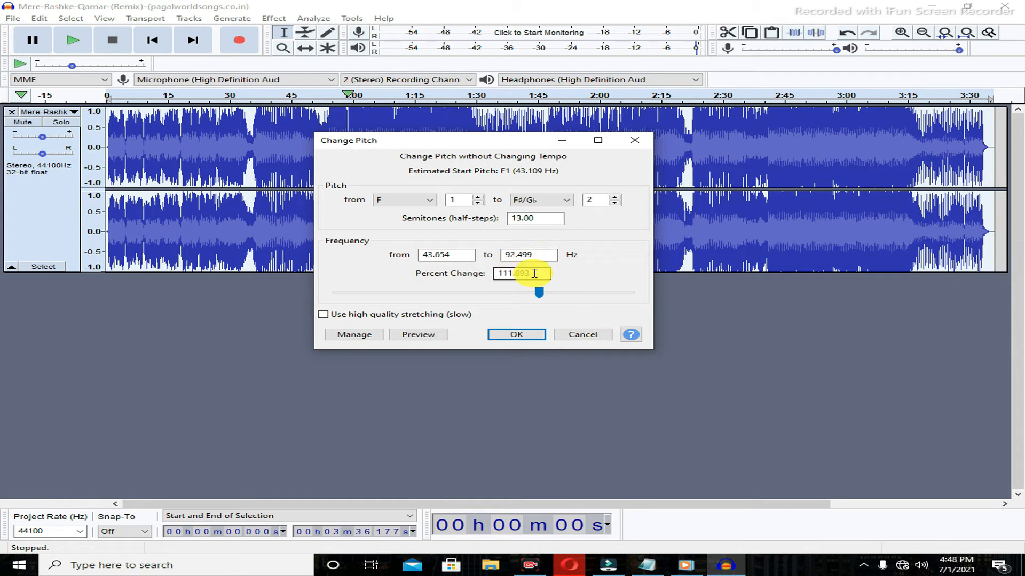
{"action": "key", "text": "BackSpace"}
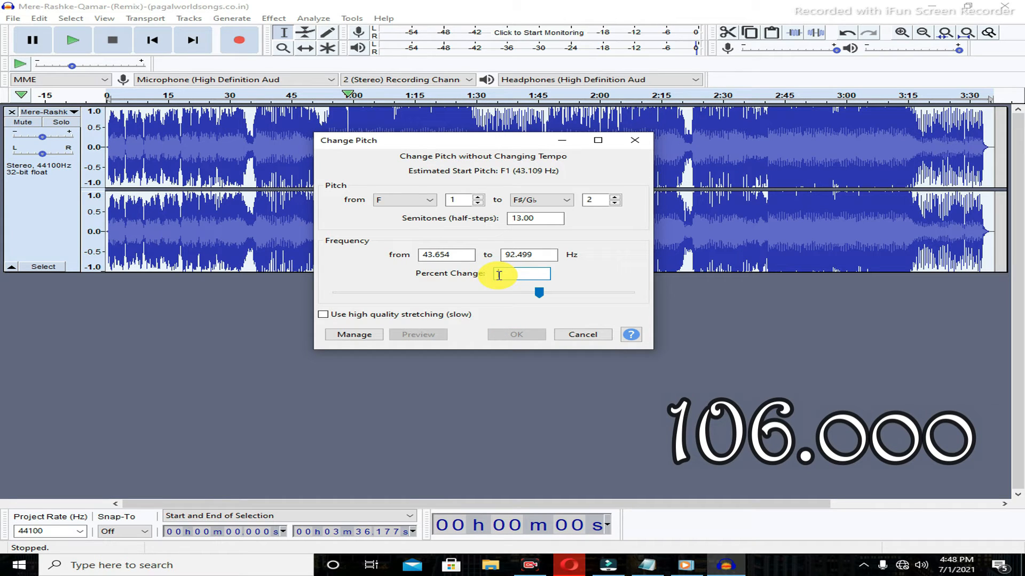
{"action": "type", "text": "106.000"}
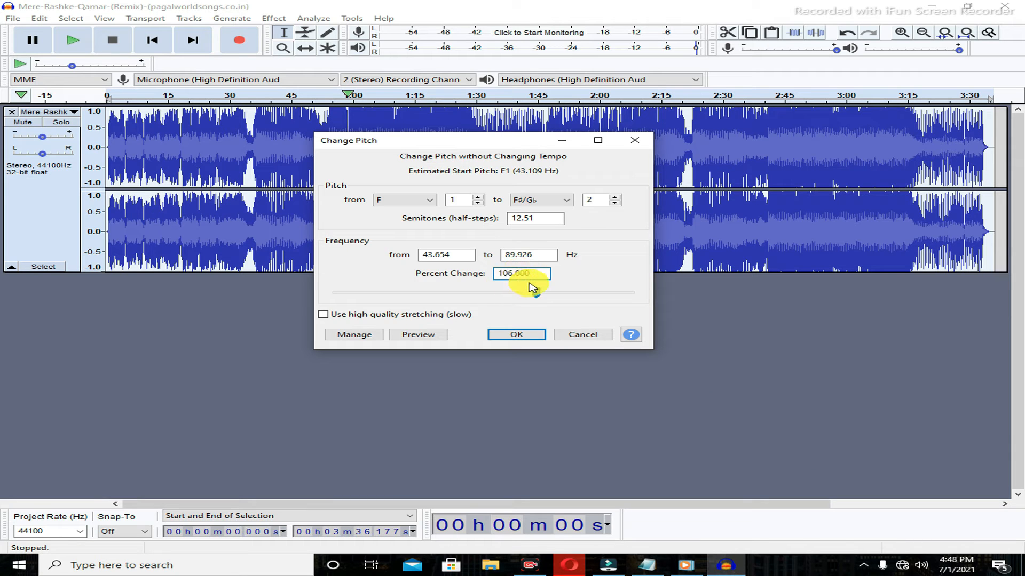
{"action": "left_click", "coordinate": [523, 335]}
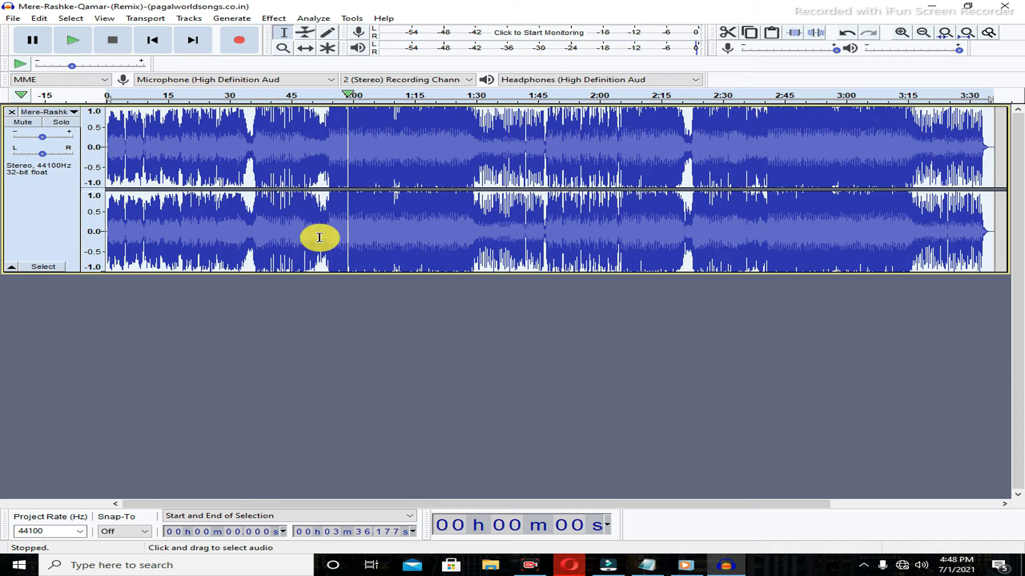
Play the pitch-shifted song briefly and pause it.
{"action": "left_click", "coordinate": [77, 47]}
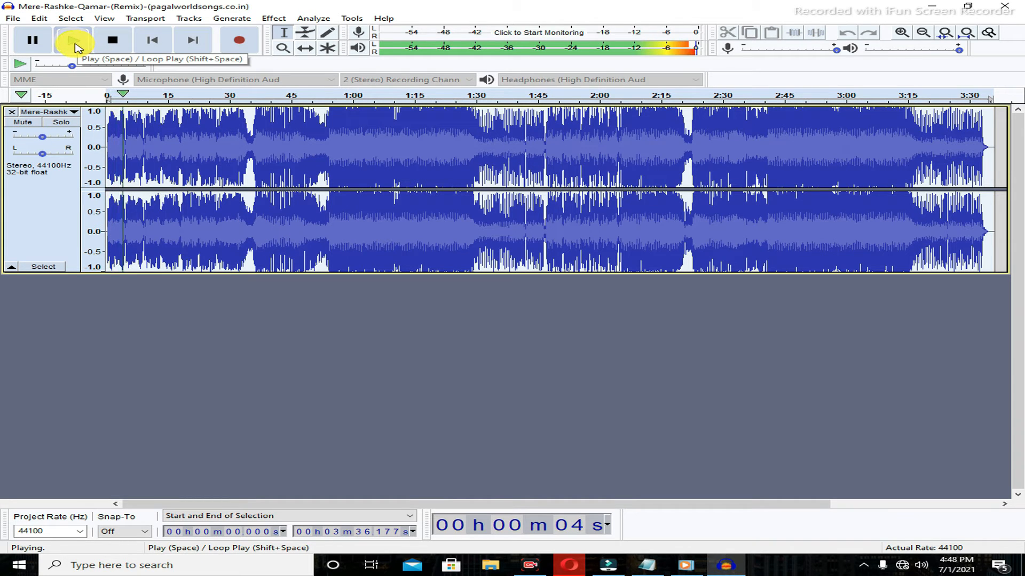
{"action": "left_click", "coordinate": [42, 45]}
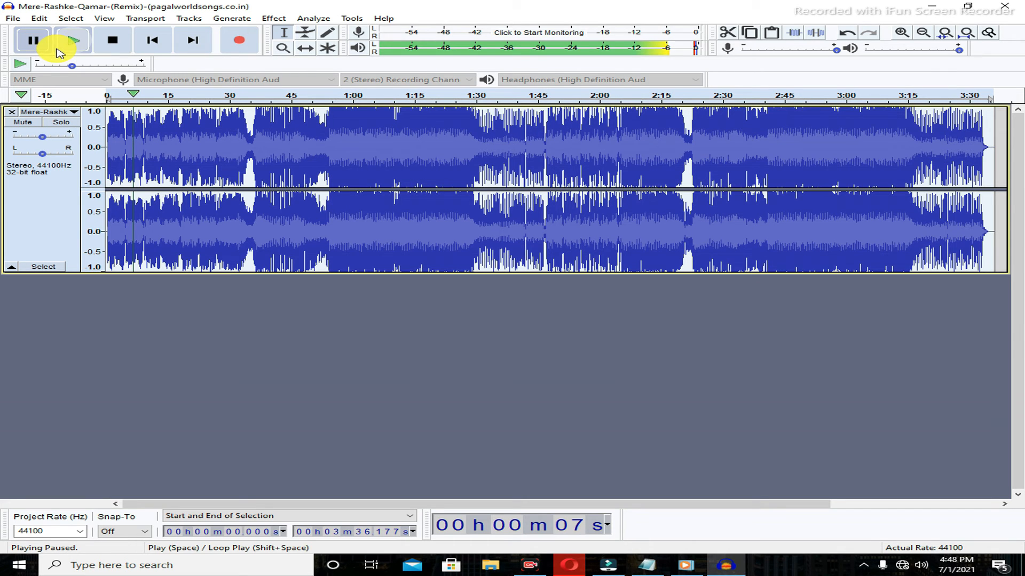
Bring back the notes, scroll to step 3, highlight "Export song", and minimize them.
{"action": "mouse_move", "coordinate": [650, 562]}
{"action": "left_click", "coordinate": [647, 471]}
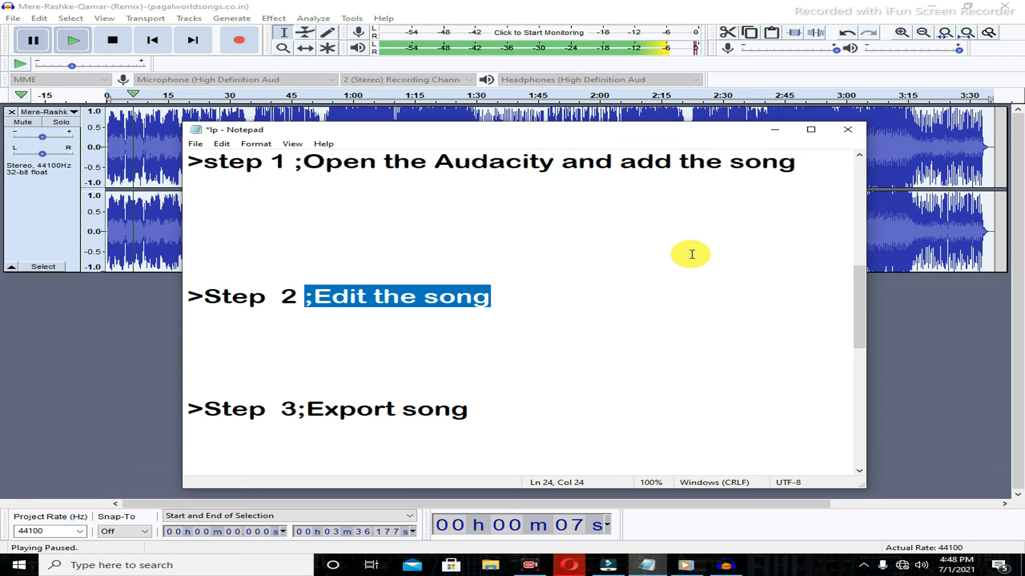
{"action": "left_click_drag", "start_coordinate": [677, 130], "coordinate": [668, 98]}
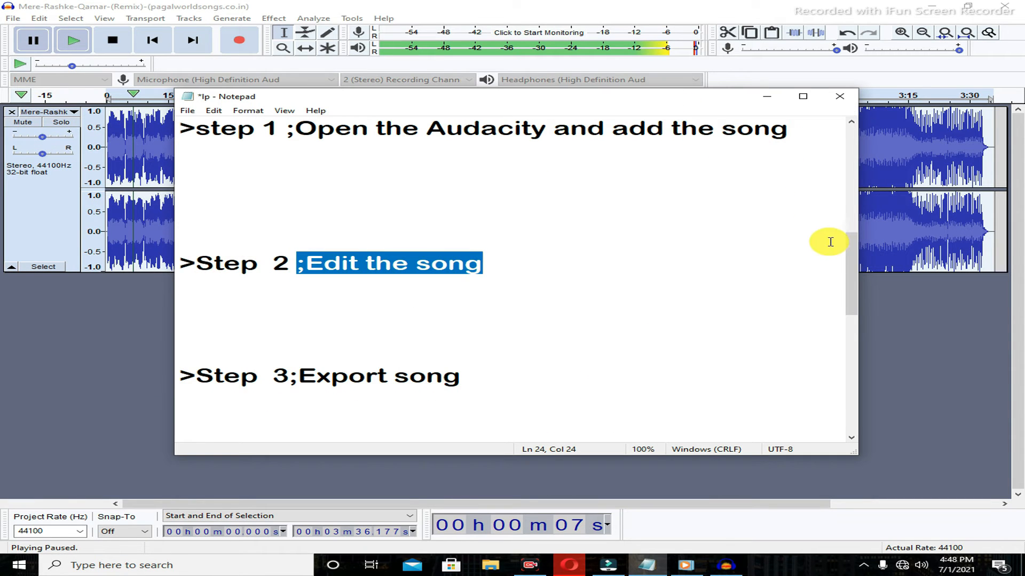
{"action": "left_click_drag", "start_coordinate": [854, 266], "coordinate": [851, 300]}
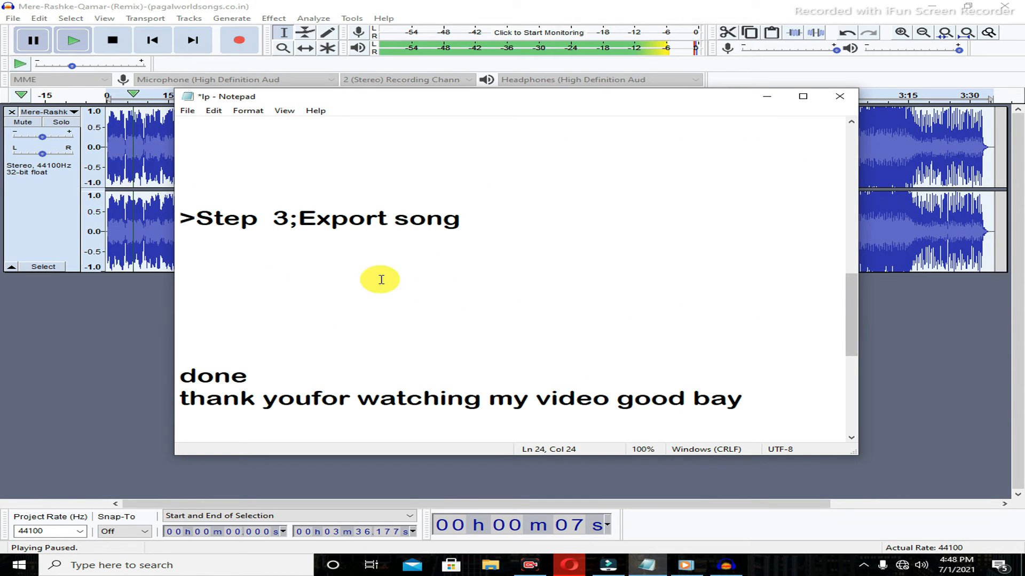
{"action": "left_click_drag", "start_coordinate": [196, 221], "coordinate": [485, 218]}
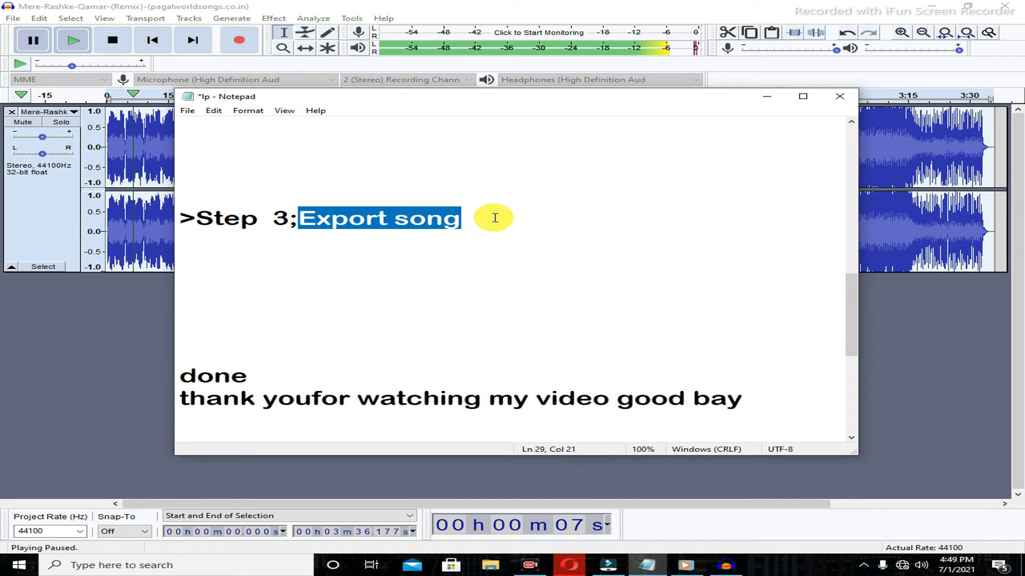
{"action": "left_click", "coordinate": [768, 96]}
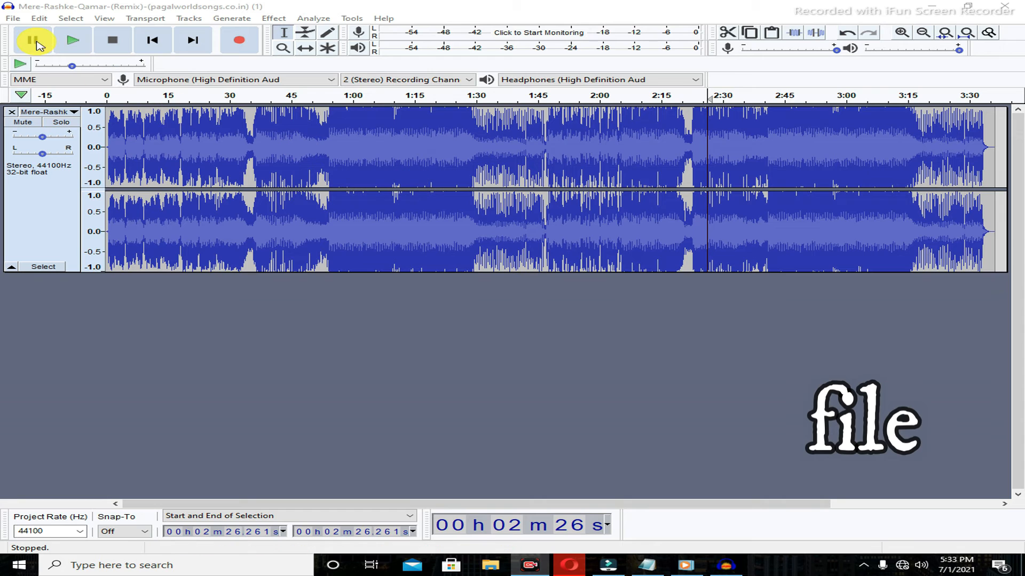
Export the song as an MP3 file to the Music folder, keeping the default file name and Standard preset quality.
{"action": "left_click", "coordinate": [16, 19]}
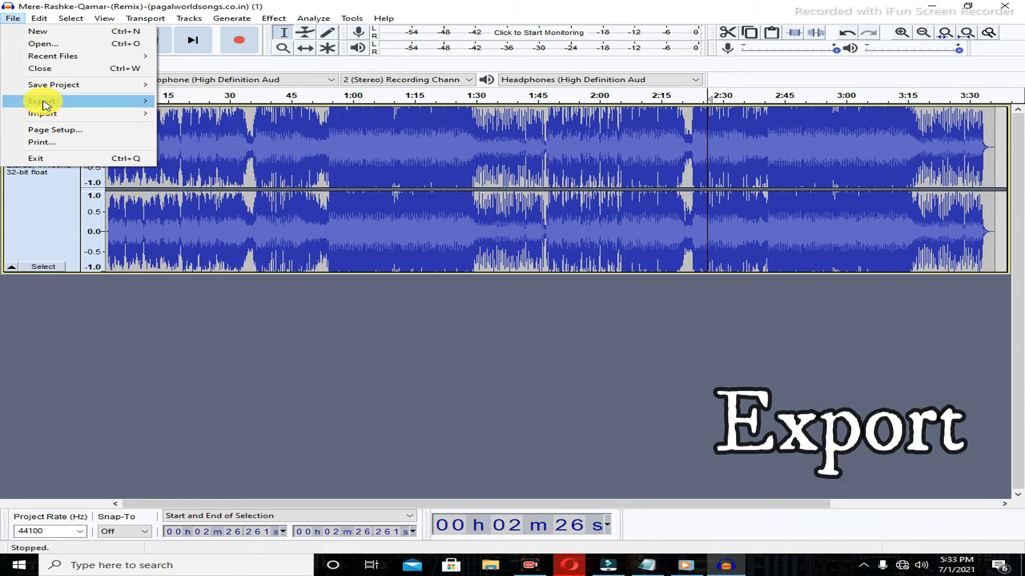
{"action": "mouse_move", "coordinate": [75, 101]}
{"action": "left_click", "coordinate": [186, 102]}
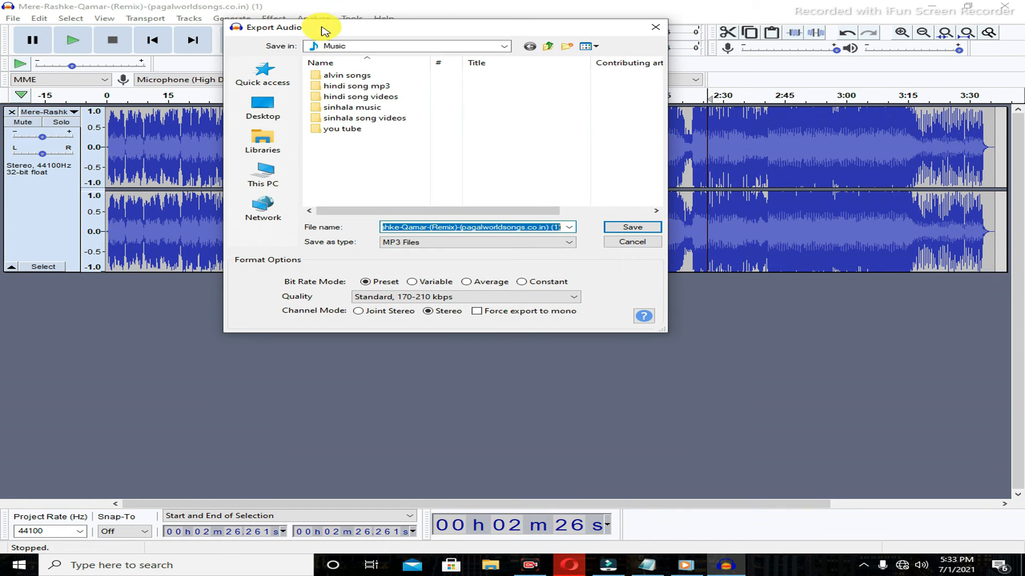
{"action": "left_click", "coordinate": [510, 242]}
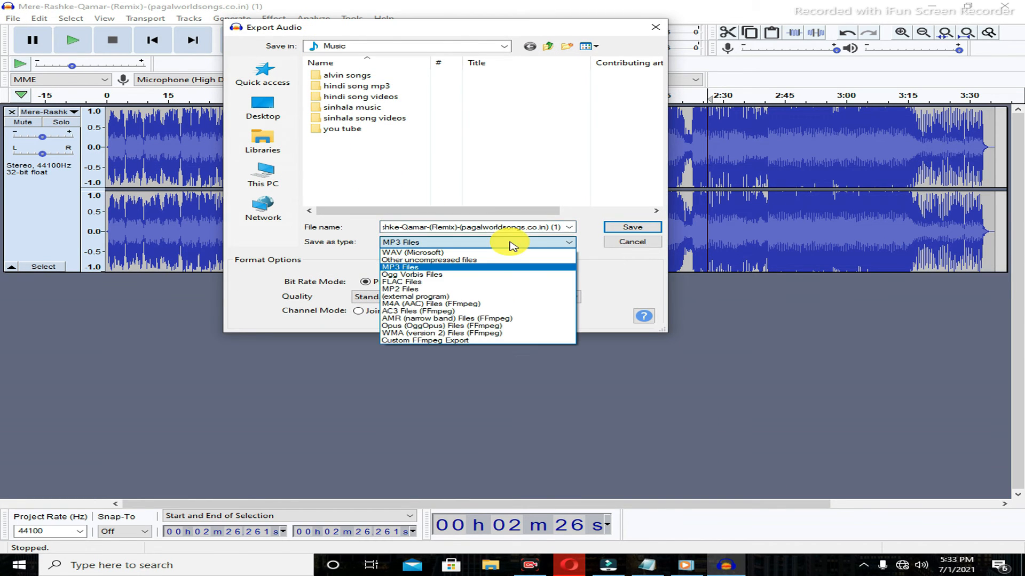
{"action": "left_click", "coordinate": [467, 268]}
{"action": "left_click", "coordinate": [412, 282]}
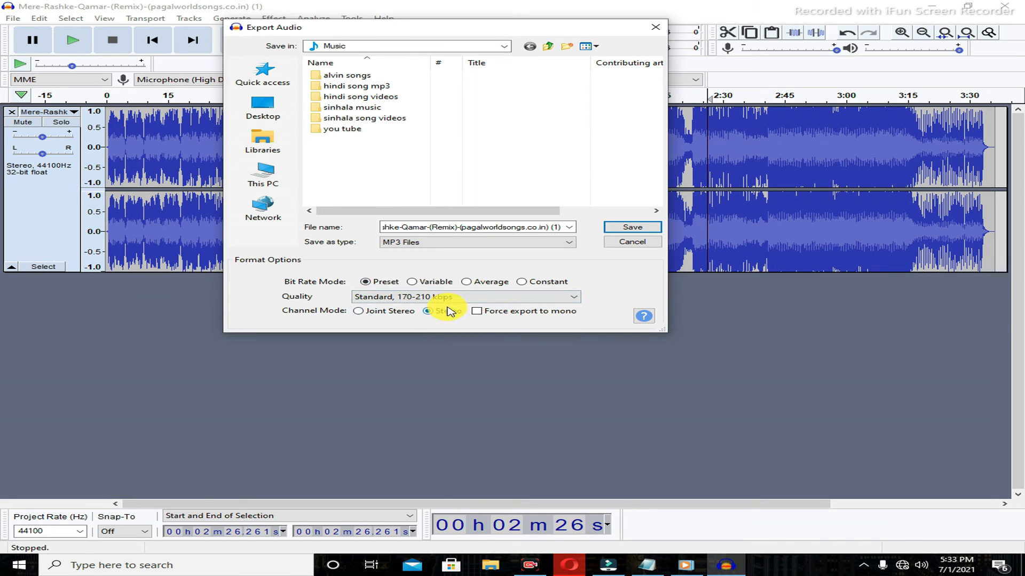
{"action": "left_click", "coordinate": [629, 228]}
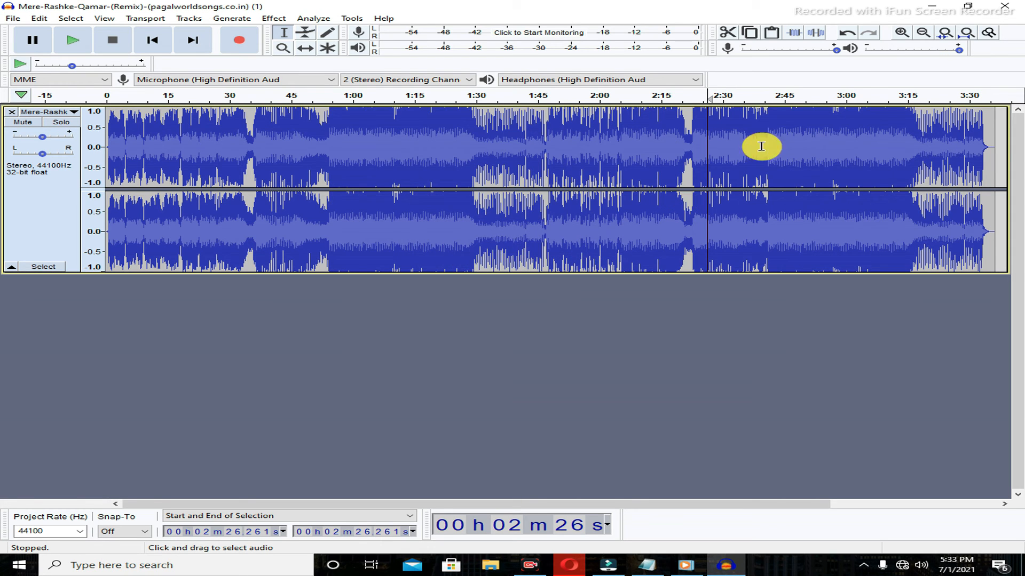
Close Audacity without saving the project.
{"action": "left_click", "coordinate": [1002, 9]}
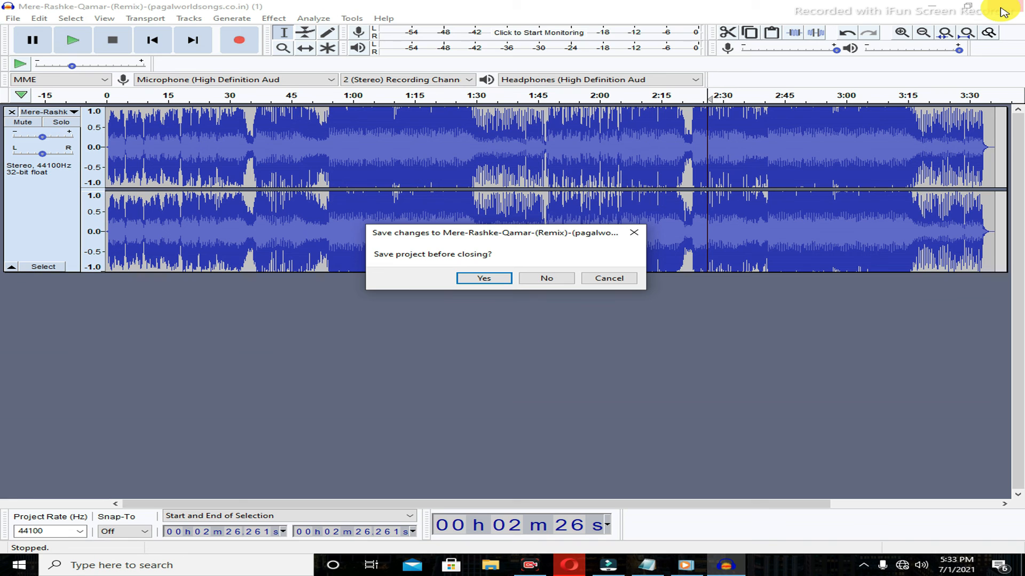
{"action": "left_click", "coordinate": [546, 279]}
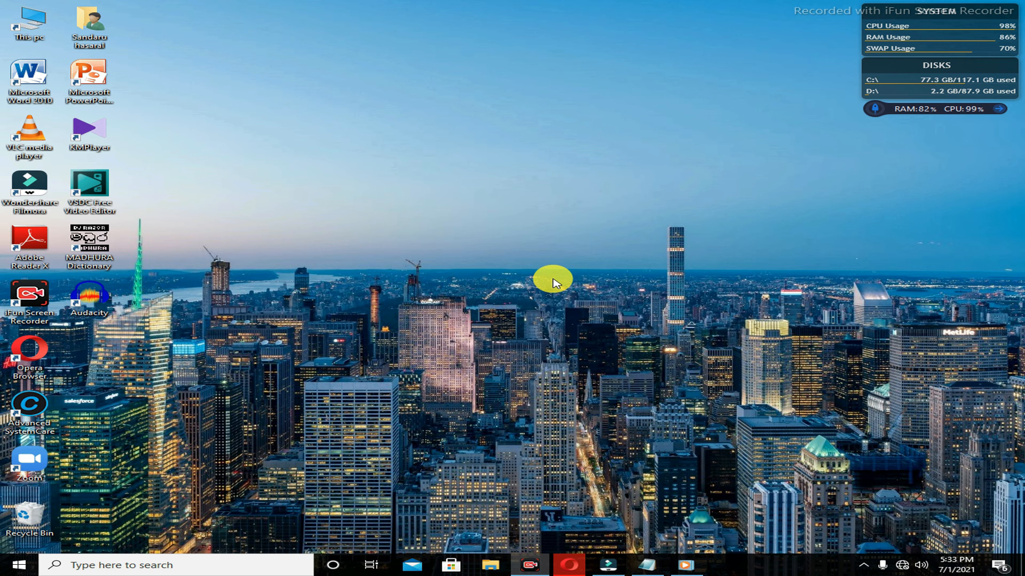
Bring back the notes and highlight the closing lines "done" and "thank youfor watching my video good bay".
{"action": "mouse_move", "coordinate": [647, 563]}
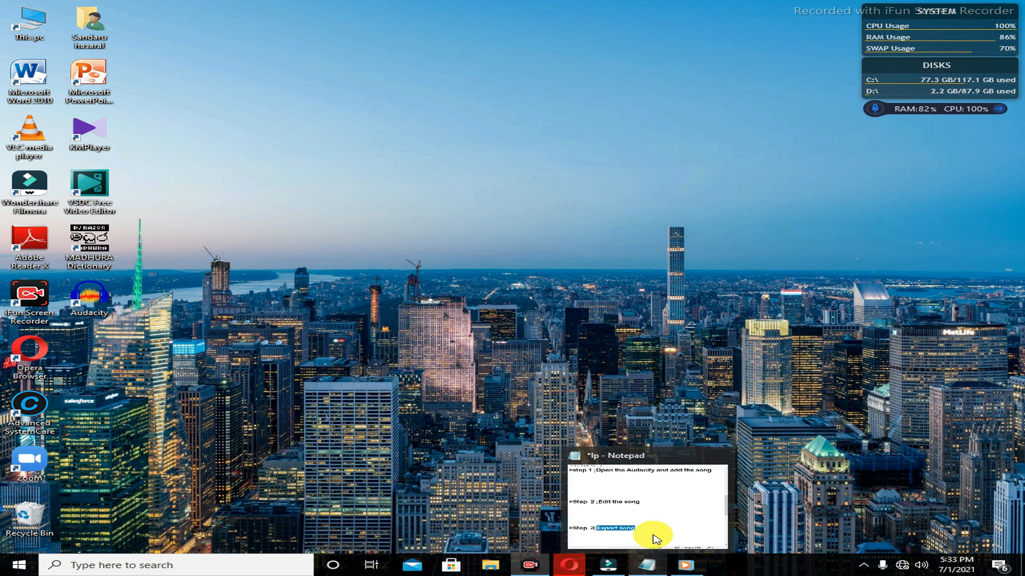
{"action": "left_click", "coordinate": [652, 526]}
{"action": "left_click_drag", "start_coordinate": [878, 282], "coordinate": [860, 327]}
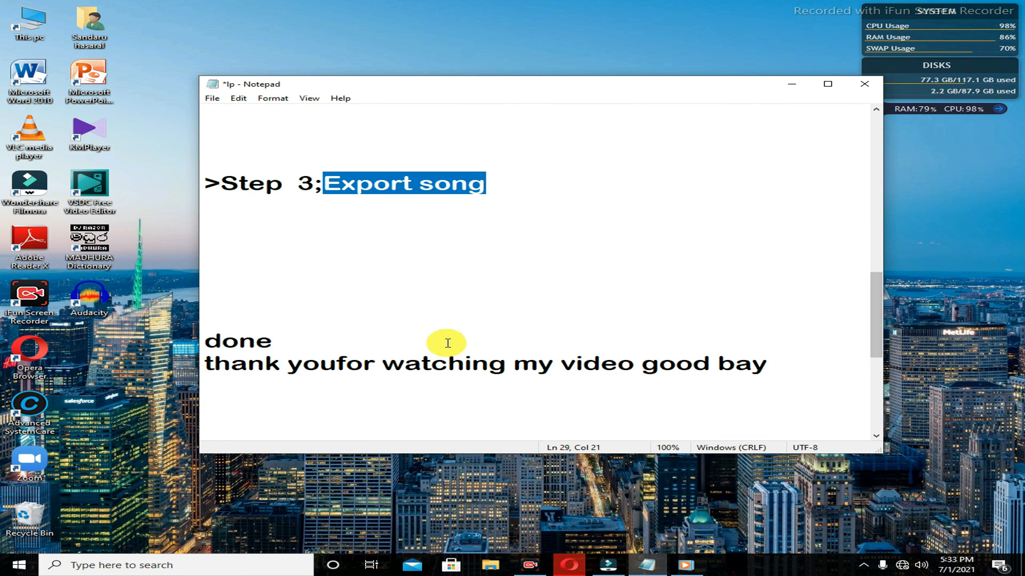
{"action": "left_click_drag", "start_coordinate": [206, 342], "coordinate": [272, 344]}
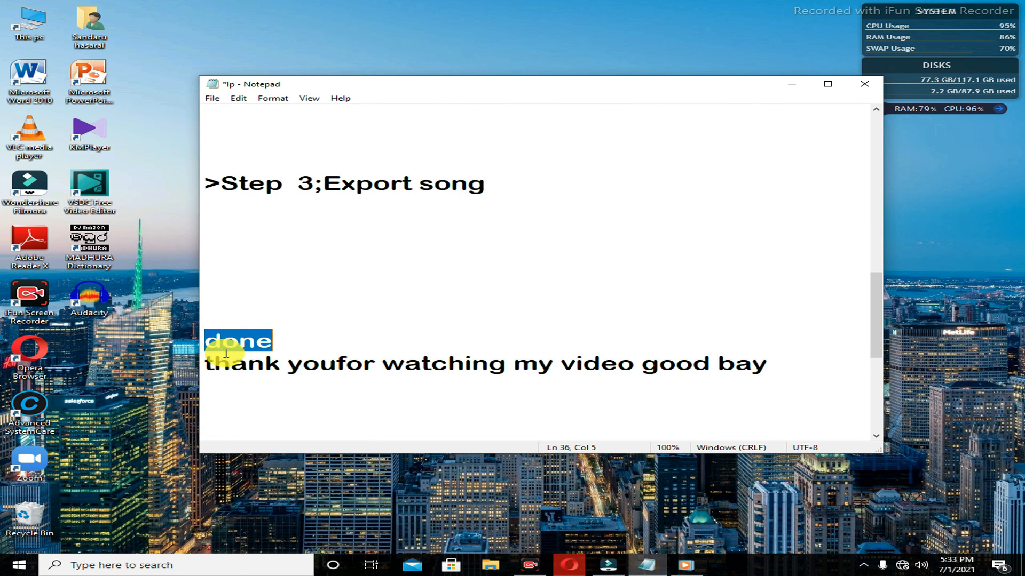
{"action": "left_click_drag", "start_coordinate": [206, 361], "coordinate": [257, 365]}
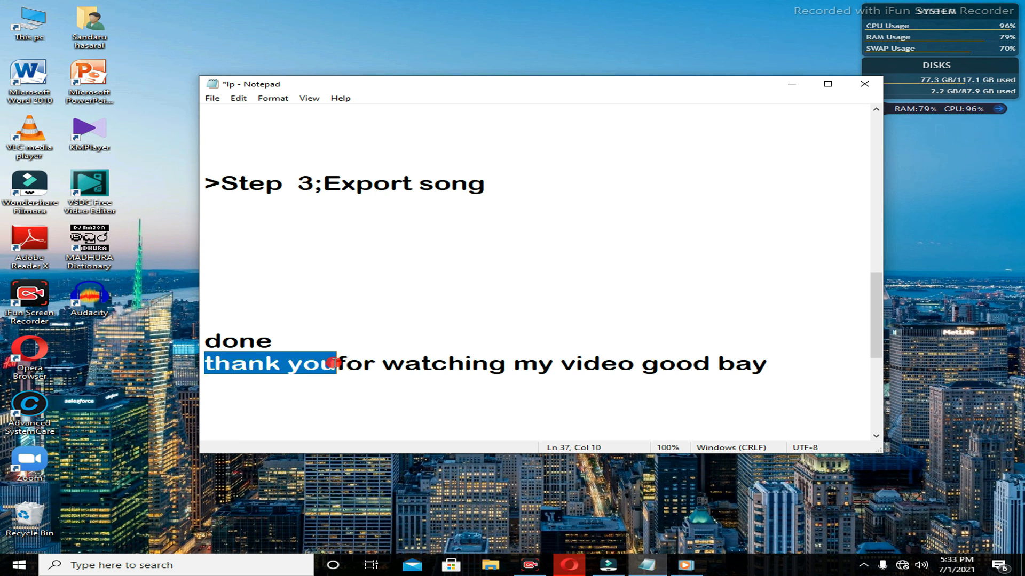
{"action": "left_click_drag", "start_coordinate": [337, 365], "coordinate": [771, 355]}
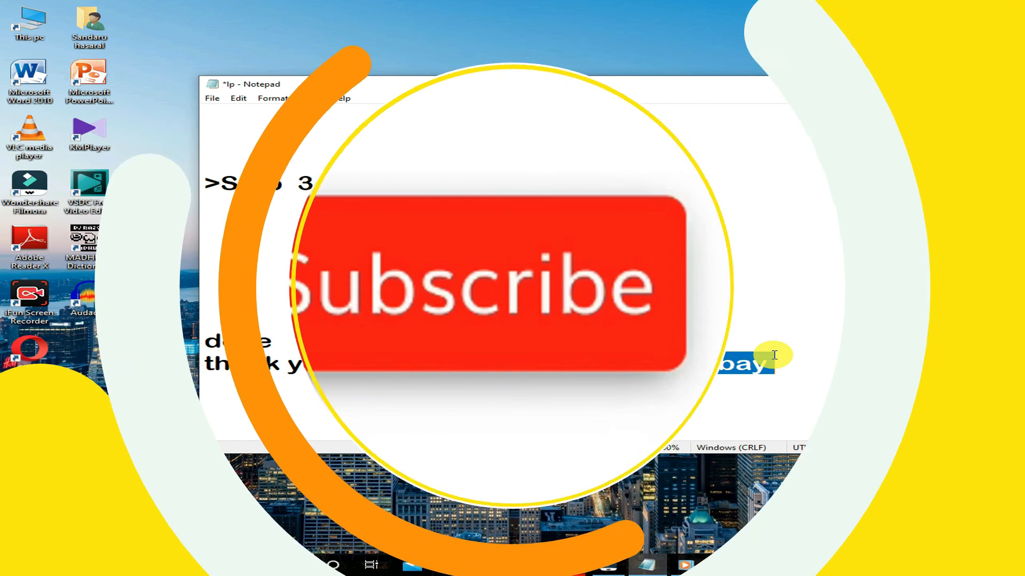